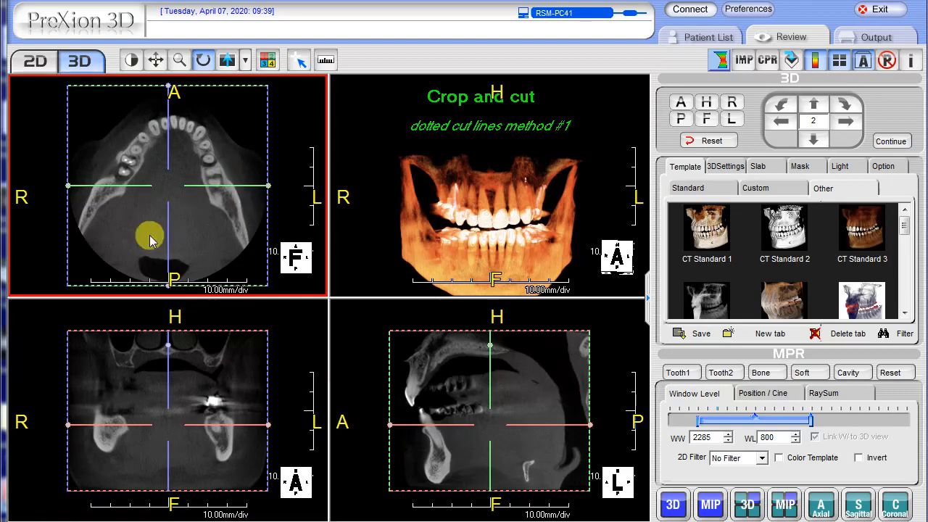
Step: Crop the 3D volume by moving the patient-left sagittal cut line to the midline and the posterior coronal cut line forward
left_click(265, 394)
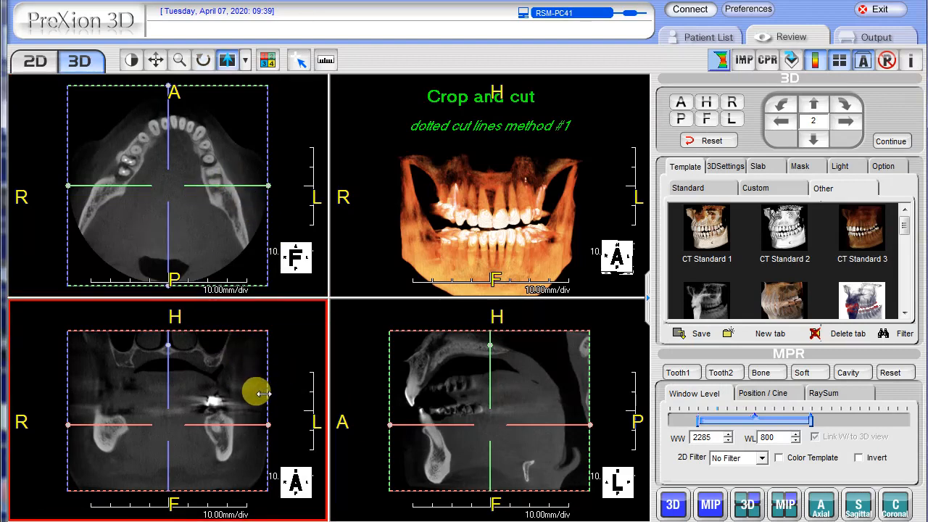
left_click_drag(262, 394, 166, 404)
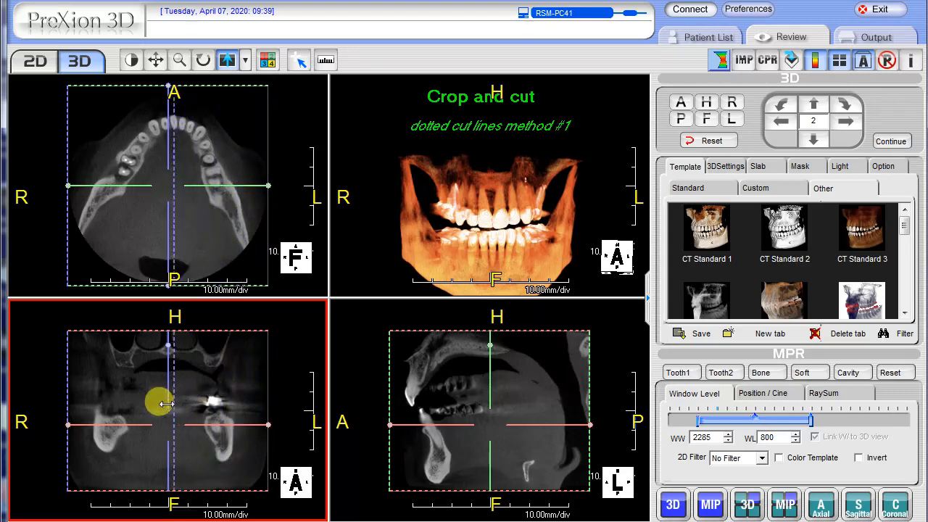
mouse_move(505, 218)
left_mouse_down()
mouse_move(468, 207)
mouse_move(497, 203)
left_mouse_up()
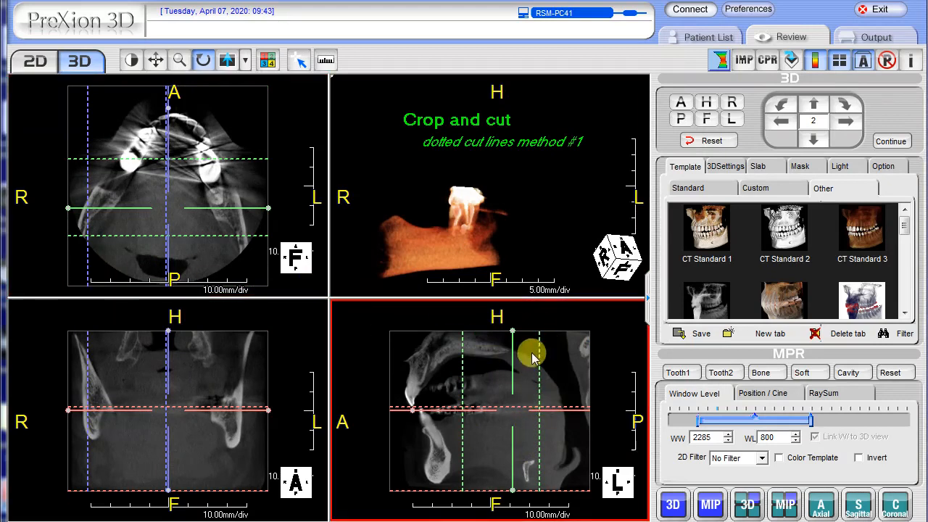
left_click_drag(537, 367, 482, 391)
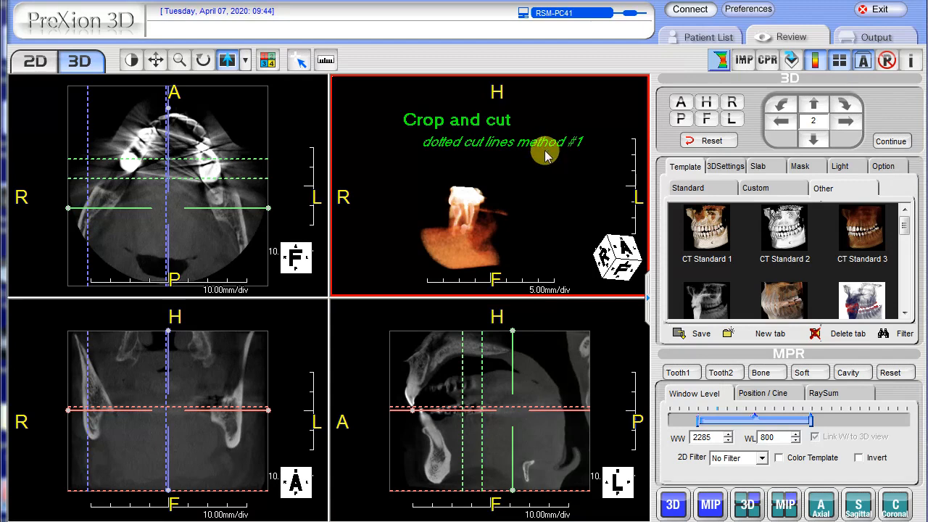
Step: Reset the 3D view orientation and return the dotted cut lines to the outer edges of the volume
left_click(711, 141)
left_click_drag(557, 371, 374, 387)
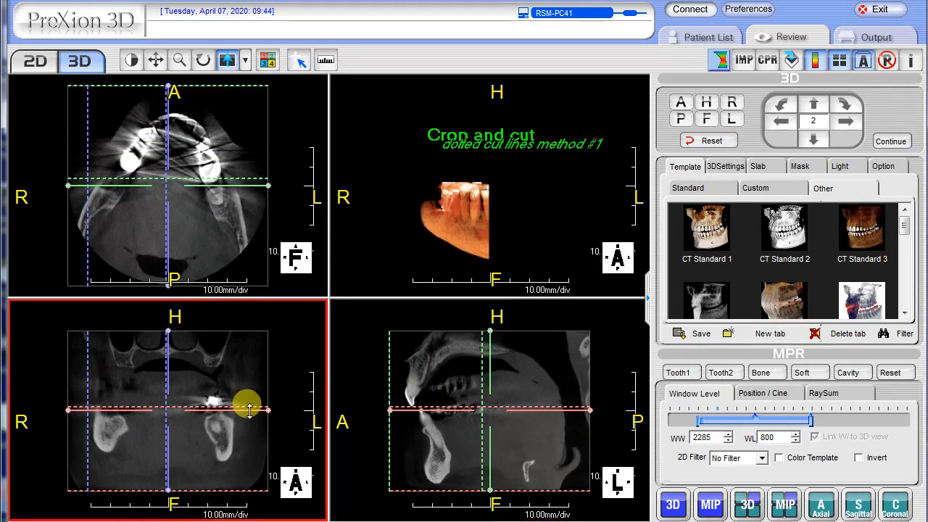
left_click_drag(247, 407, 223, 374)
left_click_drag(213, 407, 217, 317)
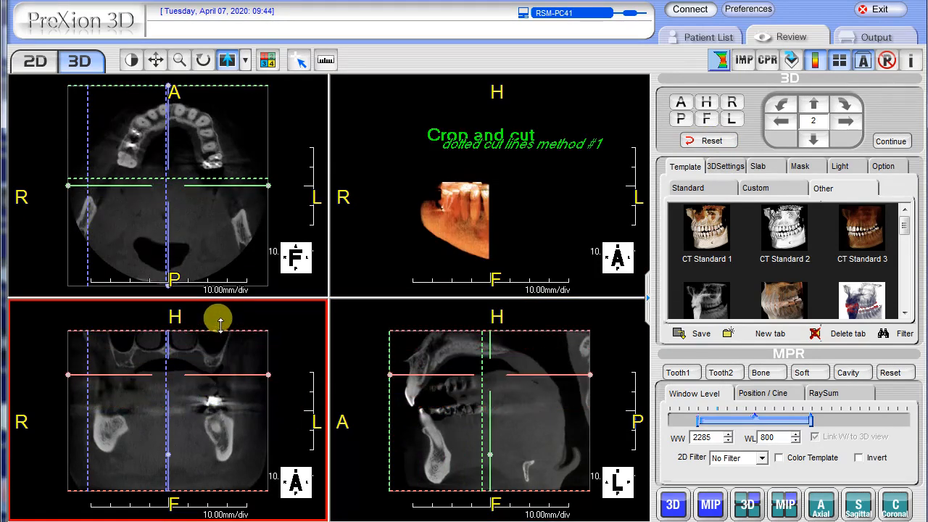
left_click_drag(79, 400, 62, 404)
left_click_drag(162, 388, 297, 375)
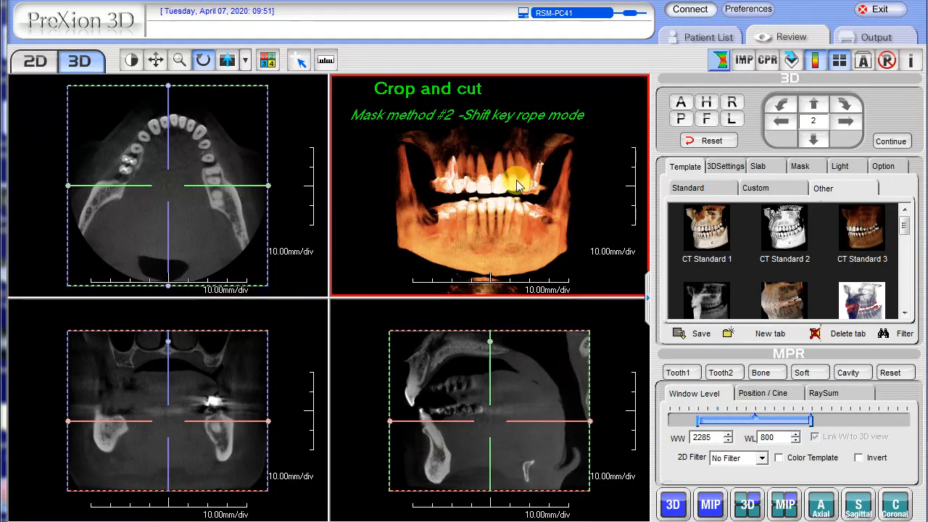
Step: Enlarge the 3D view, trace a freehand FreeROI around the upper jaw and teeth, and cut the enclosed region
double_click(477, 189)
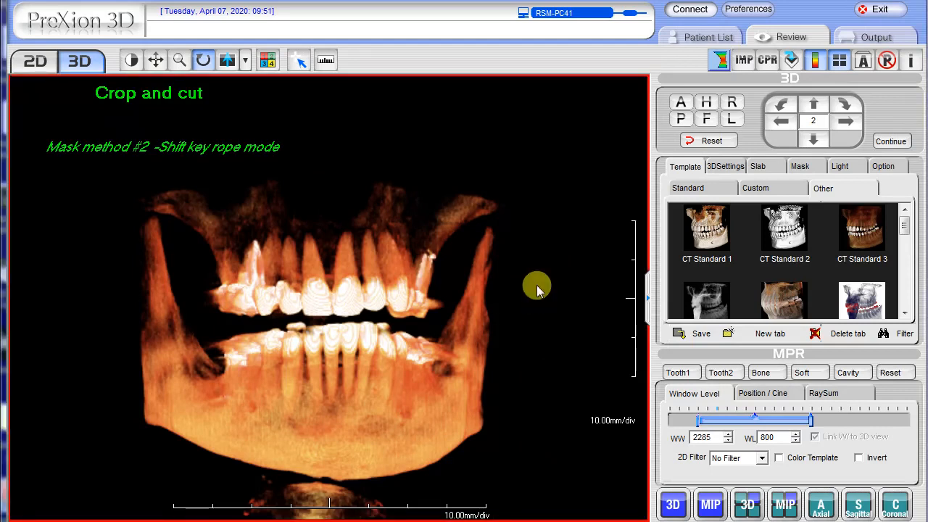
left_click(805, 168)
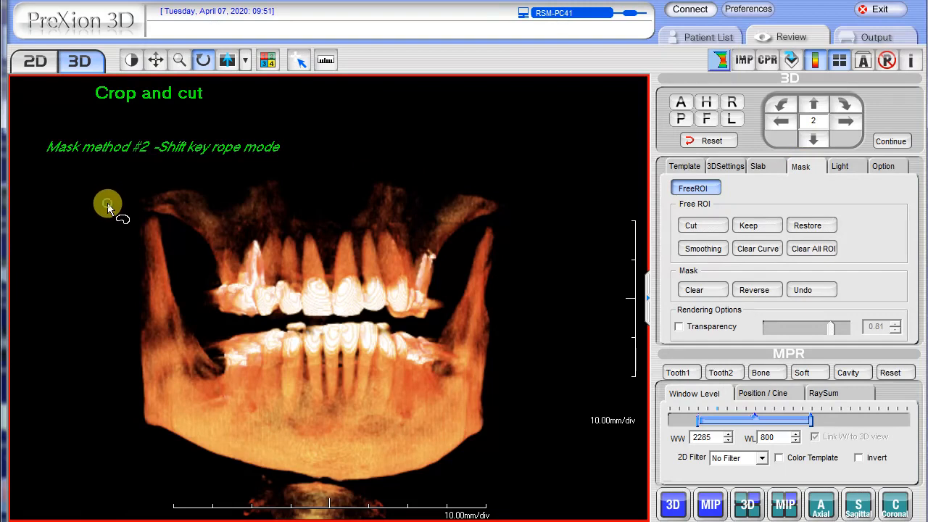
mouse_move(107, 208)
left_mouse_down("shift")
mouse_move(174, 223)
mouse_move(202, 317)
mouse_move(281, 327)
mouse_move(409, 321)
mouse_move(432, 313)
mouse_move(491, 218)
mouse_move(493, 168)
mouse_move(326, 151)
mouse_move(120, 183)
left_mouse_up("shift")
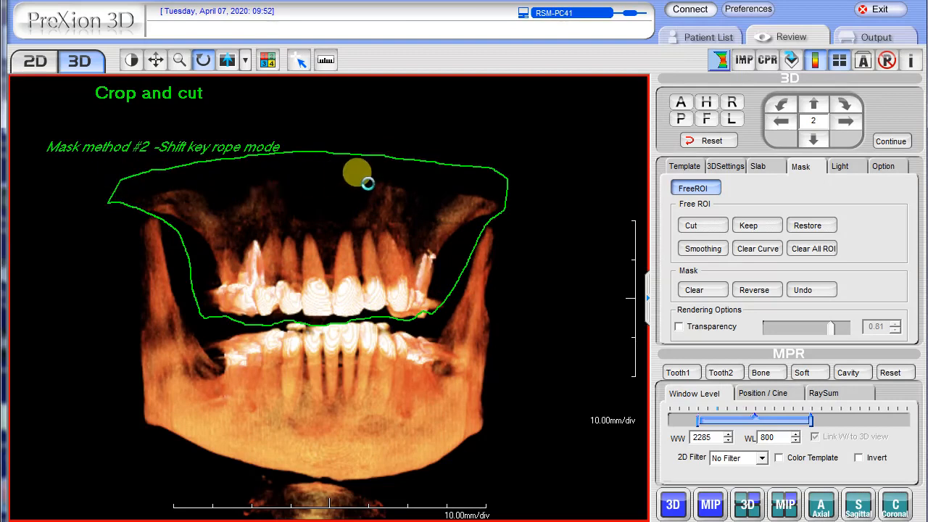
left_click(368, 183)
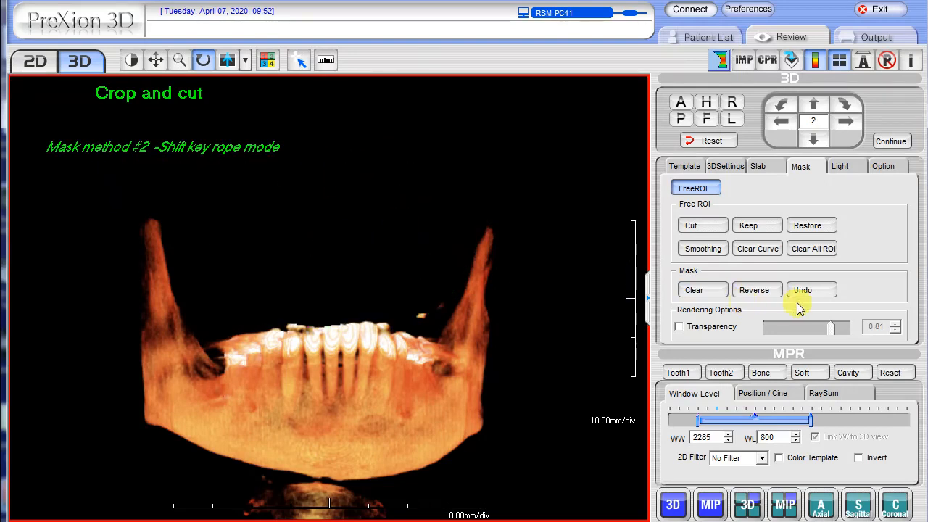
Step: Reverse the freehand mask to show only the upper jaw, reverse it back to the lower jaw, and clear the mask
left_click(754, 290)
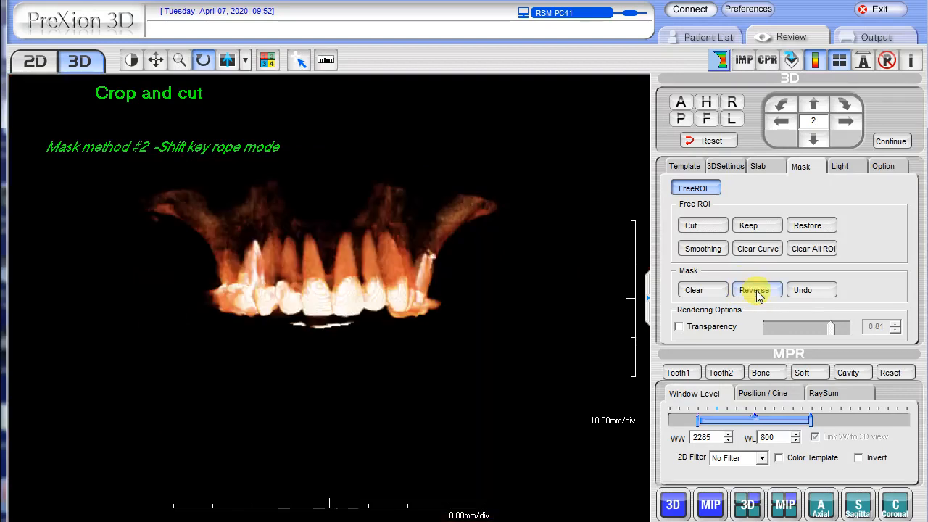
left_click(755, 290)
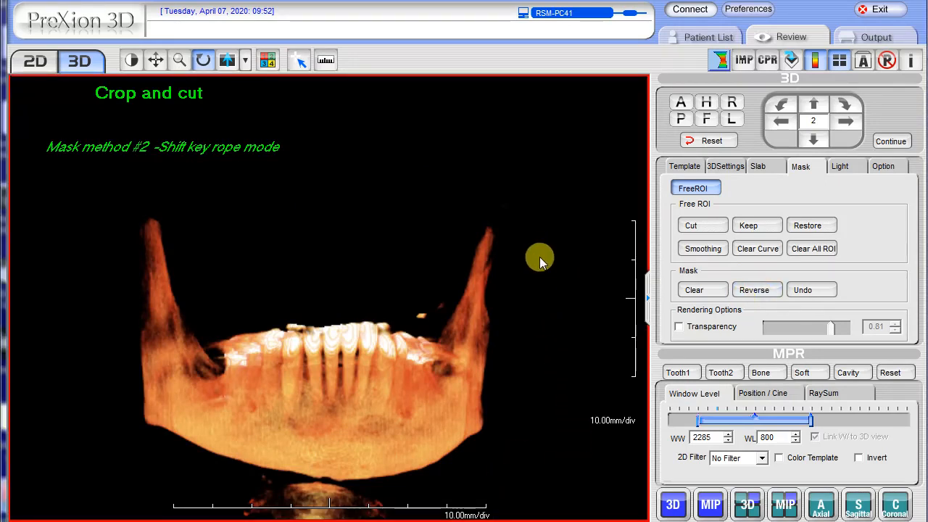
left_click(714, 295)
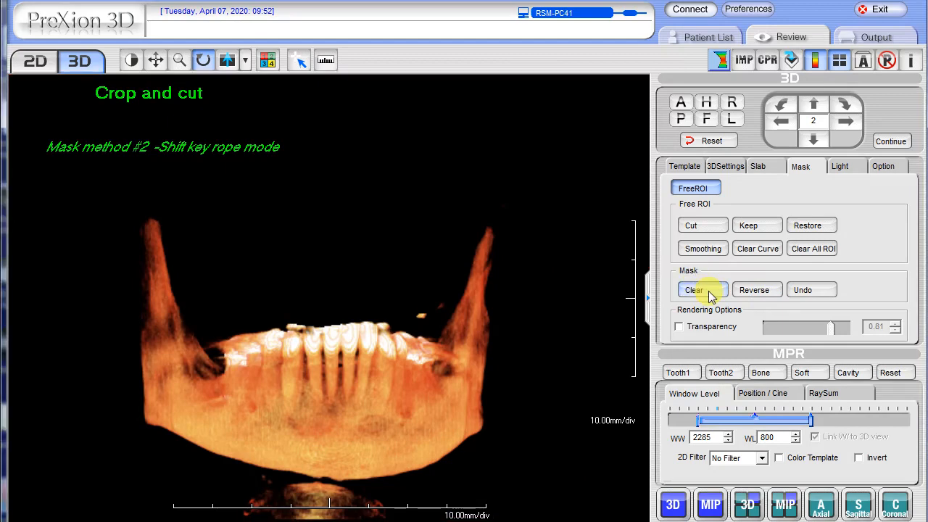
left_click(711, 293)
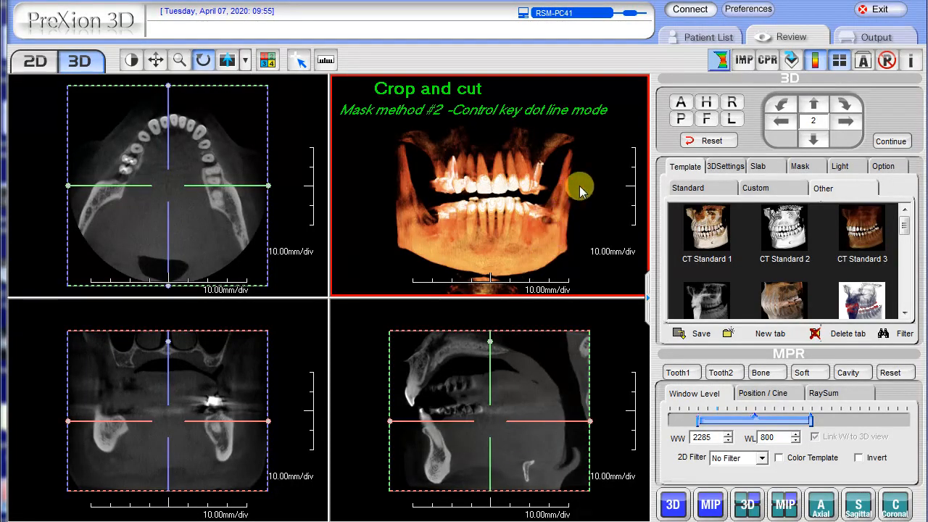
Step: Outline the upper jaw in the 3D view with a point-by-point FreeROI running between the tooth rows, and cut the enclosed region
left_click(808, 167)
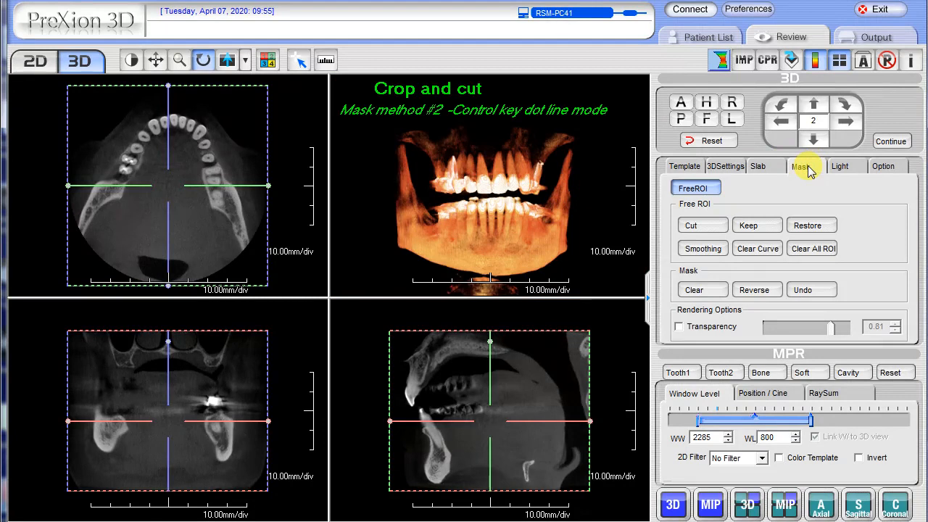
left_click(414, 152, "ctrl")
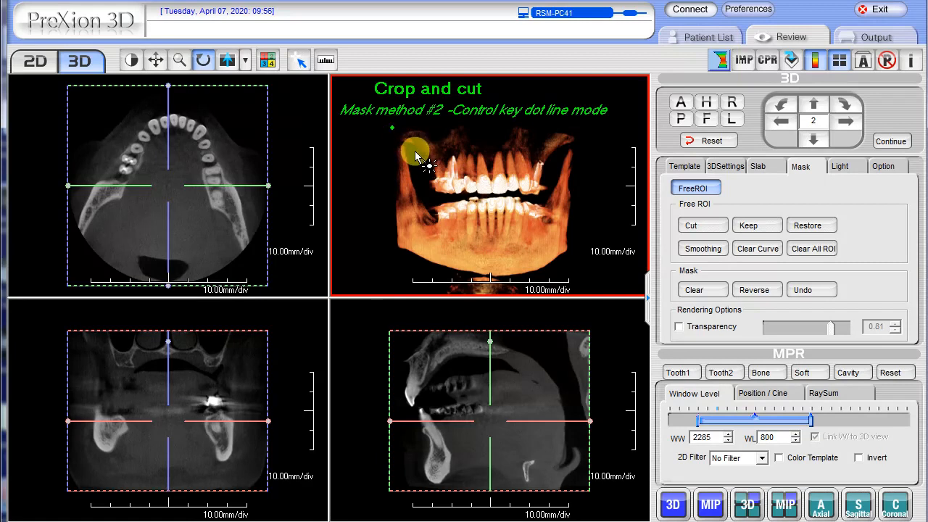
left_click(429, 196, "ctrl")
left_click(455, 198, "ctrl")
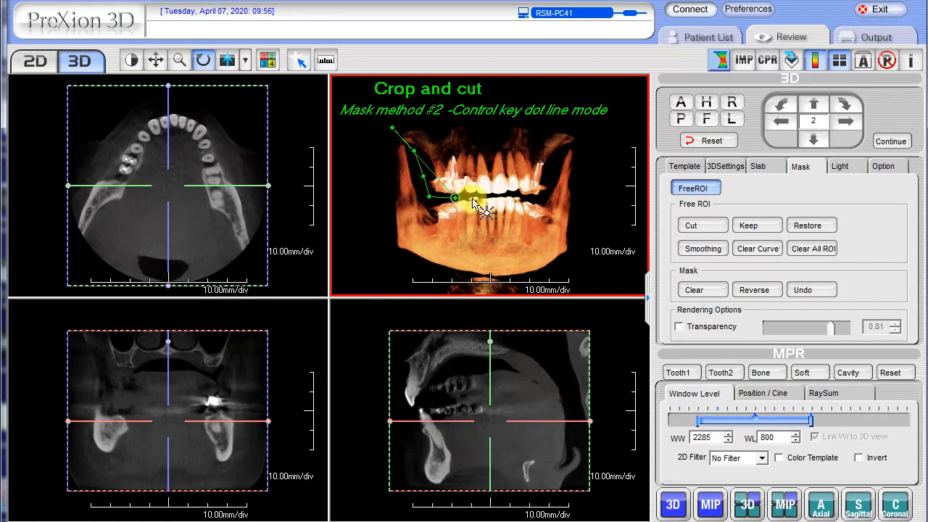
left_click(492, 195, "ctrl")
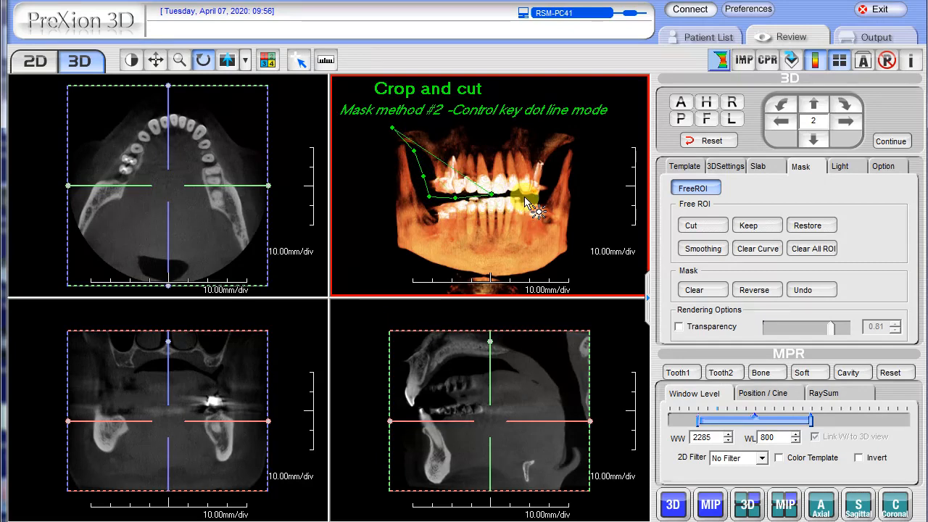
left_click(525, 199, "ctrl")
left_click(543, 195, "ctrl")
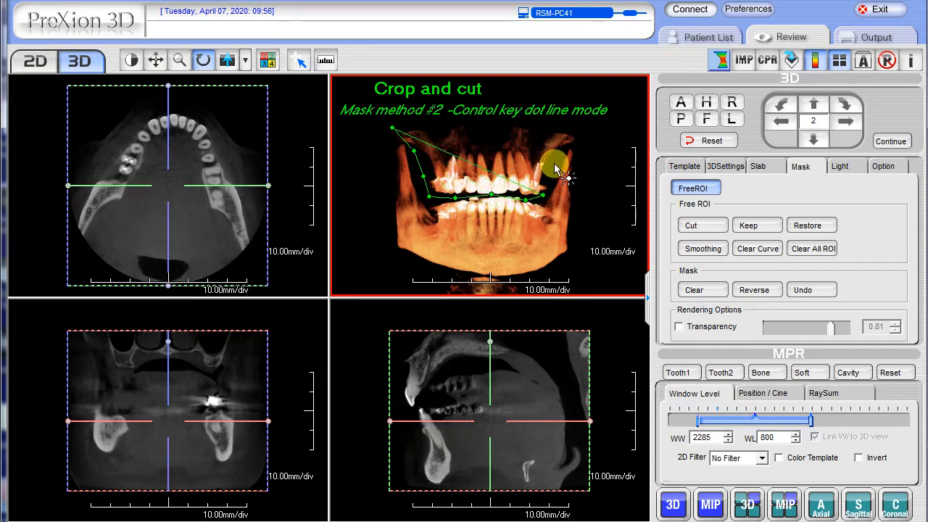
left_click(554, 162, "ctrl")
left_click(591, 124, "ctrl")
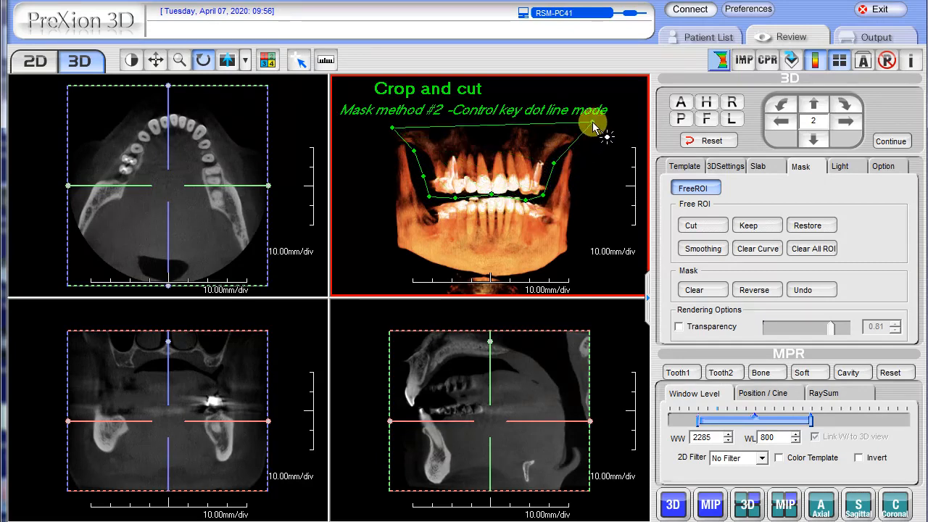
left_click(384, 122)
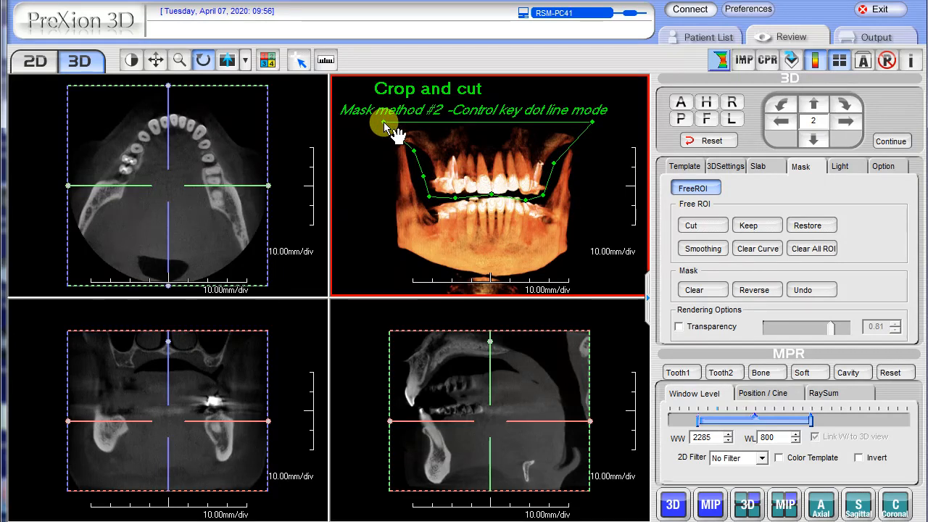
left_click(693, 226)
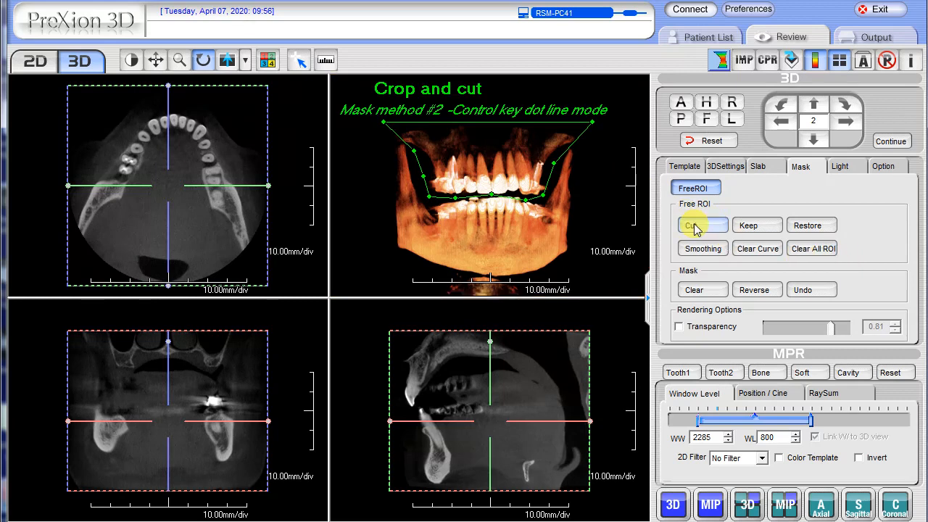
Step: Swap the cut and kept jaw regions twice with Reverse, and clear the point-outlined mask
left_click(756, 290)
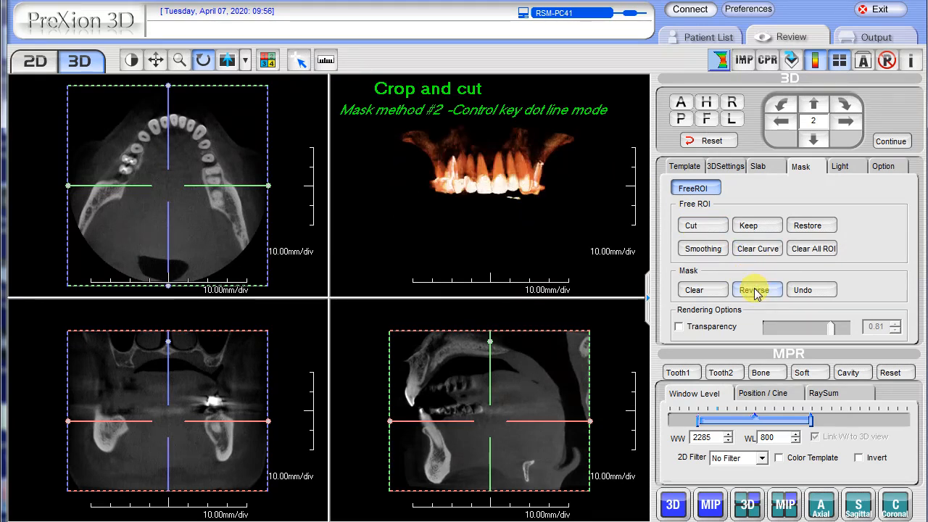
left_click(755, 291)
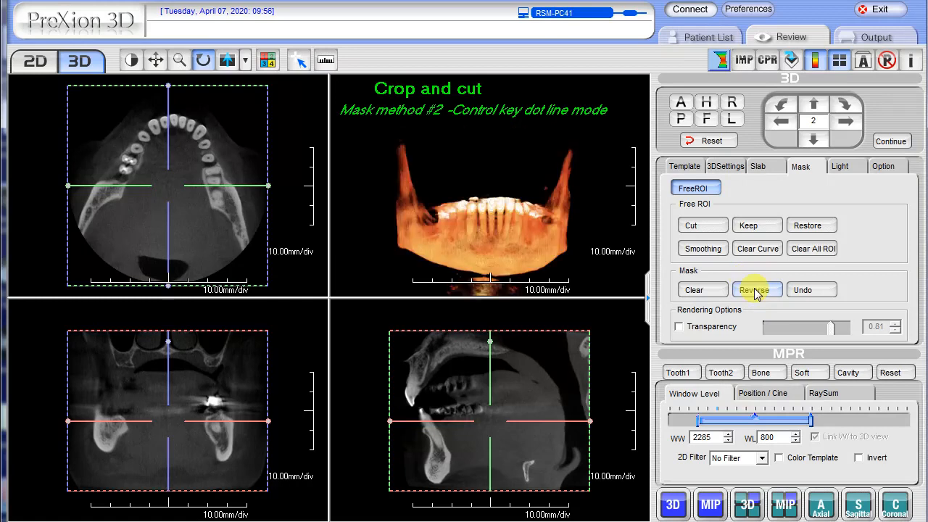
left_click(475, 434)
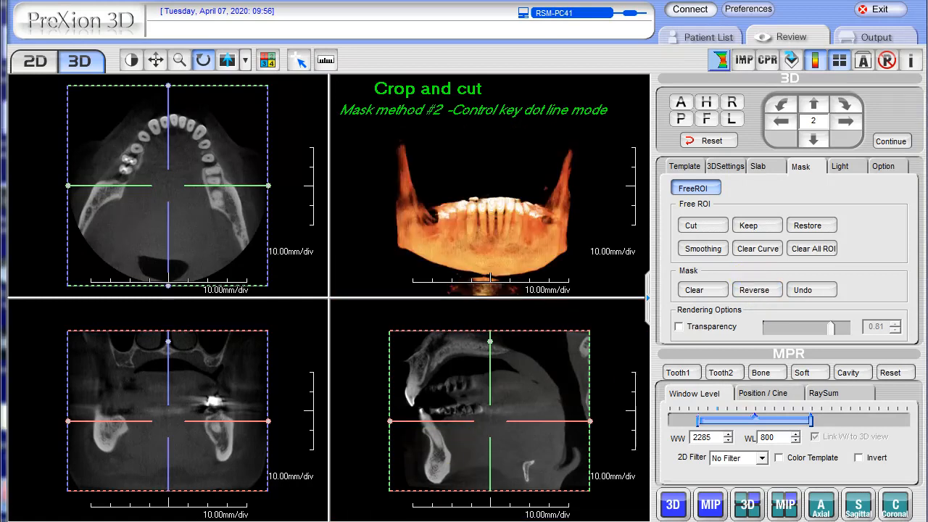
left_click(716, 295)
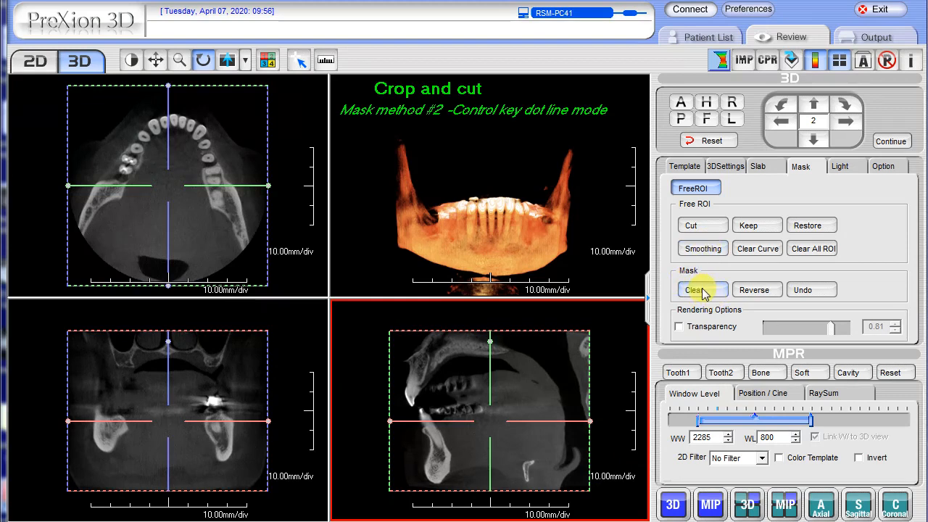
left_click(696, 290)
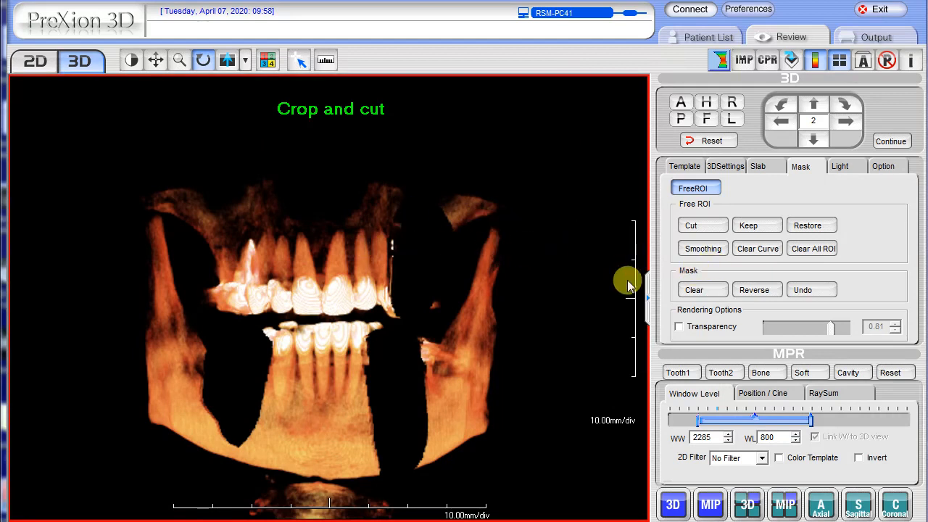
Step: Undo the last two mask cuts on the patient's left side one by one, and clear the remaining mask
left_click(816, 288)
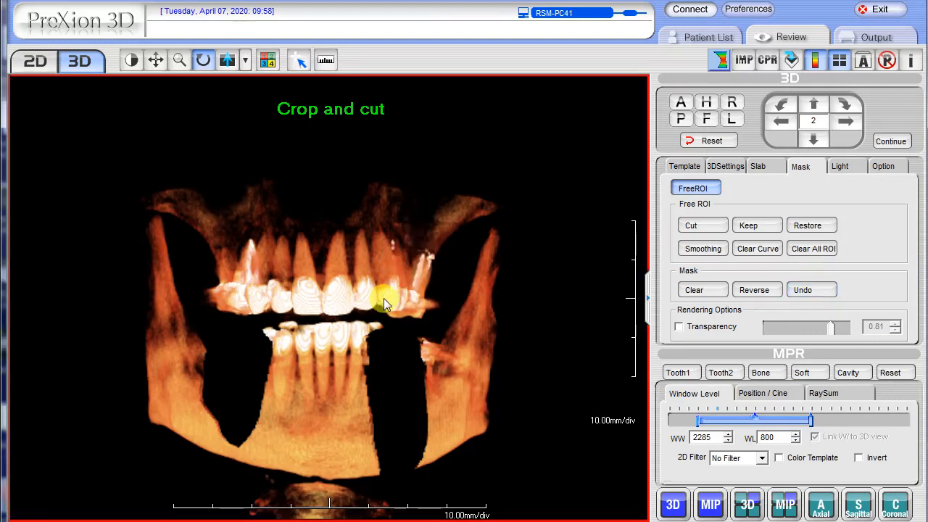
left_click(807, 290)
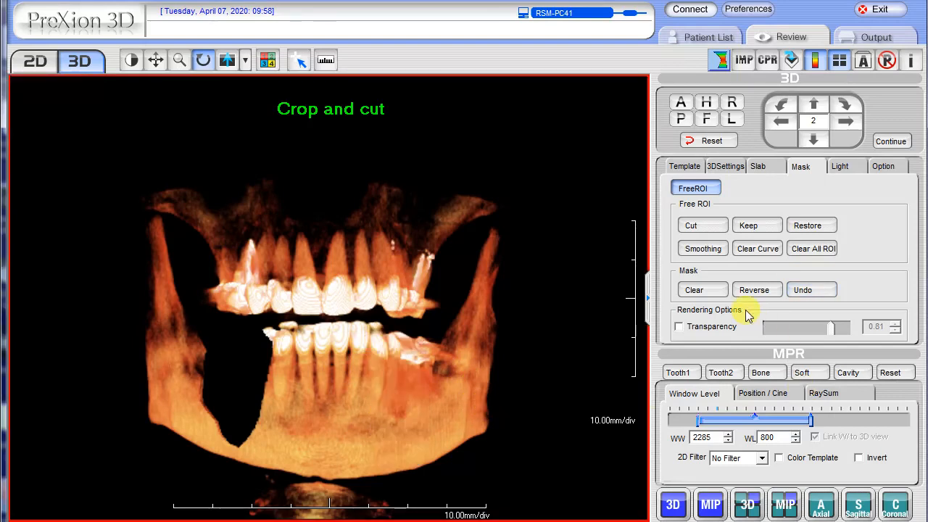
left_click(694, 291)
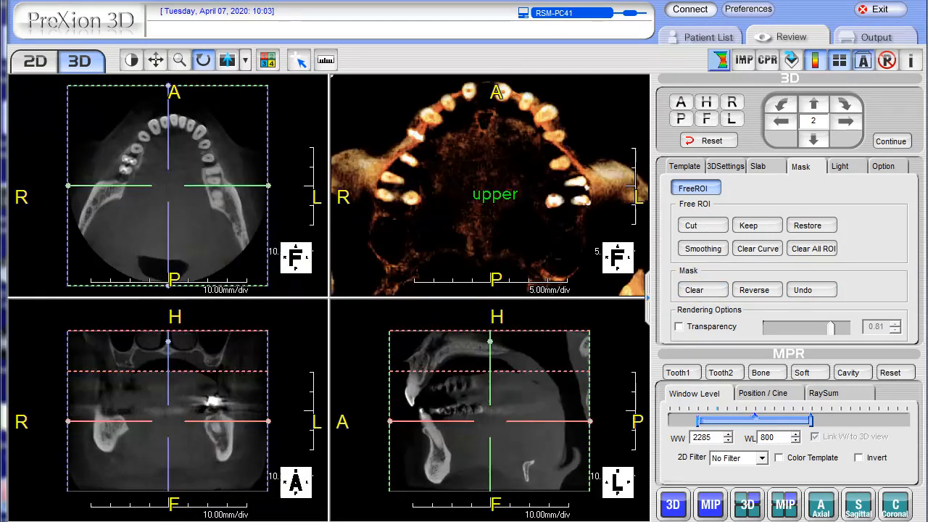
left_click(503, 403)
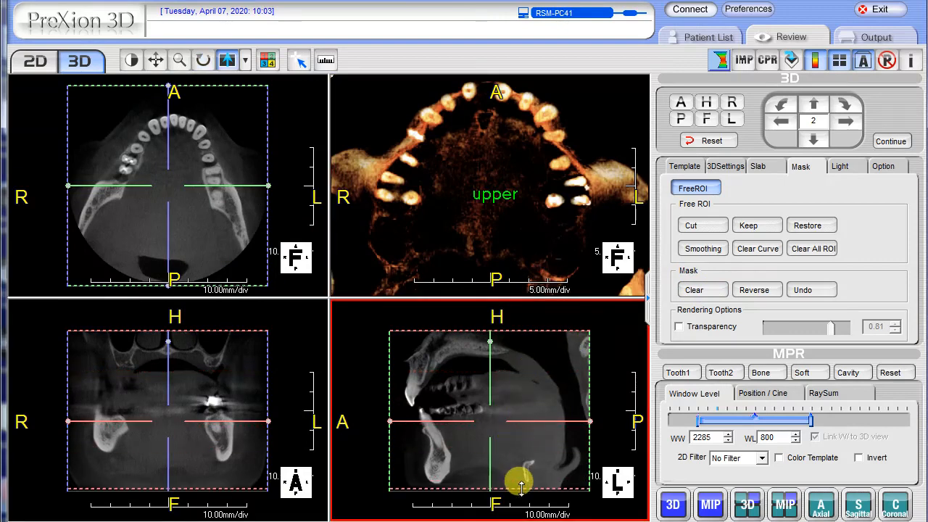
Step: Crop the underside view of the upper jaw by moving the lower axial cut line up above the upper teeth
left_click_drag(521, 488, 525, 372)
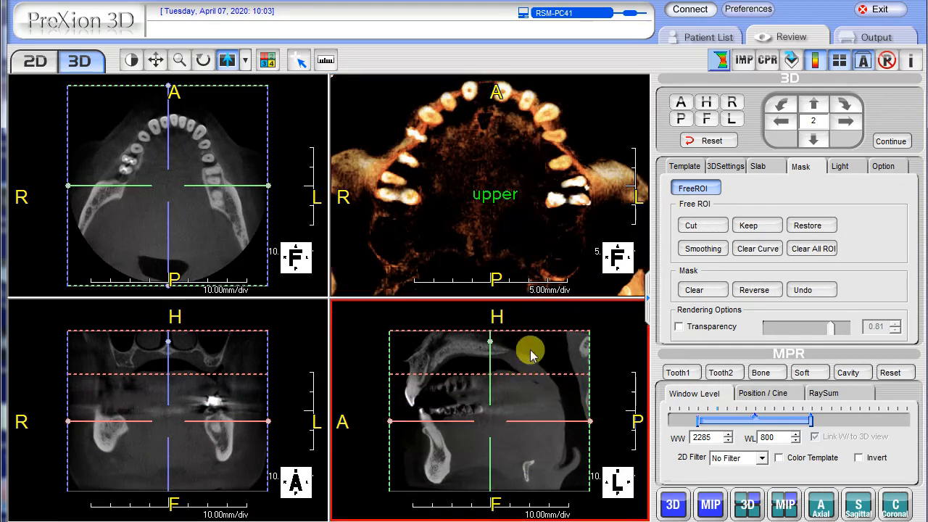
mouse_move(526, 376)
left_mouse_down()
mouse_move(509, 358)
mouse_move(524, 373)
mouse_move(517, 352)
mouse_move(519, 372)
left_mouse_up()
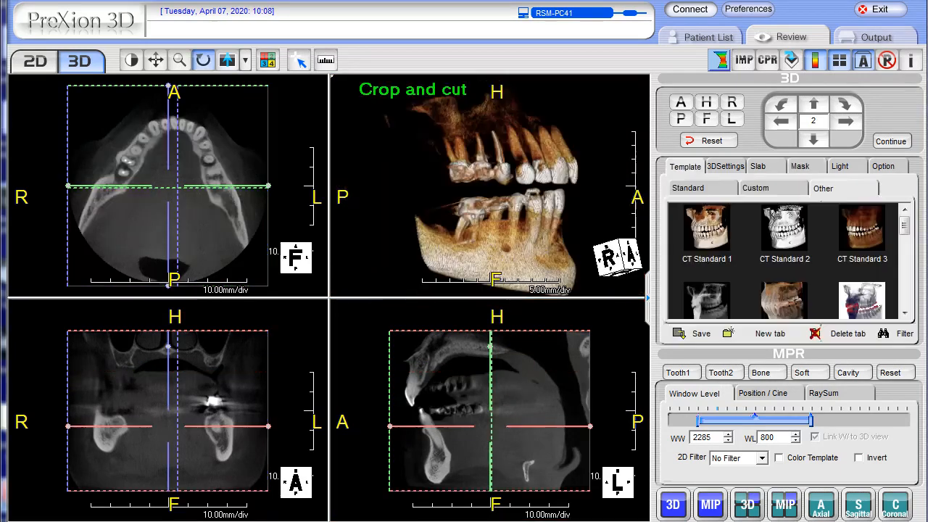
left_click(542, 190)
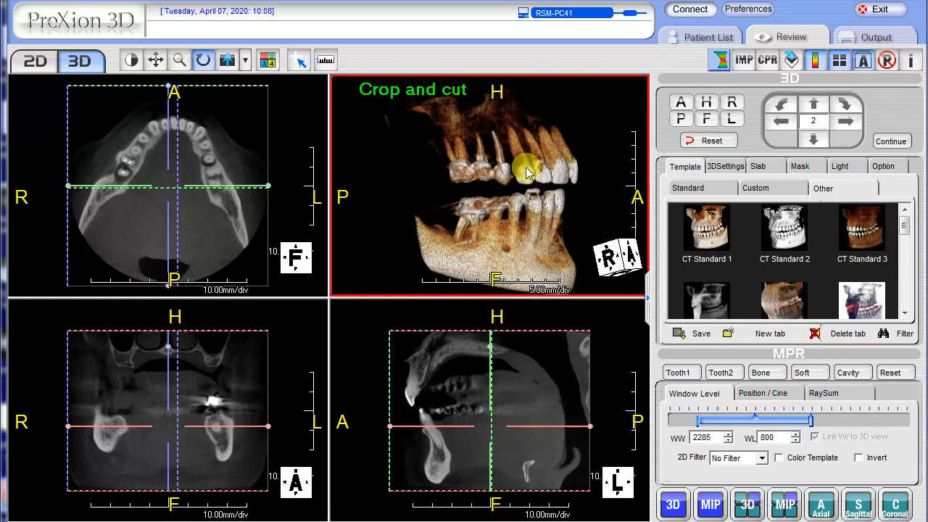
double_click(527, 170)
double_click(475, 206)
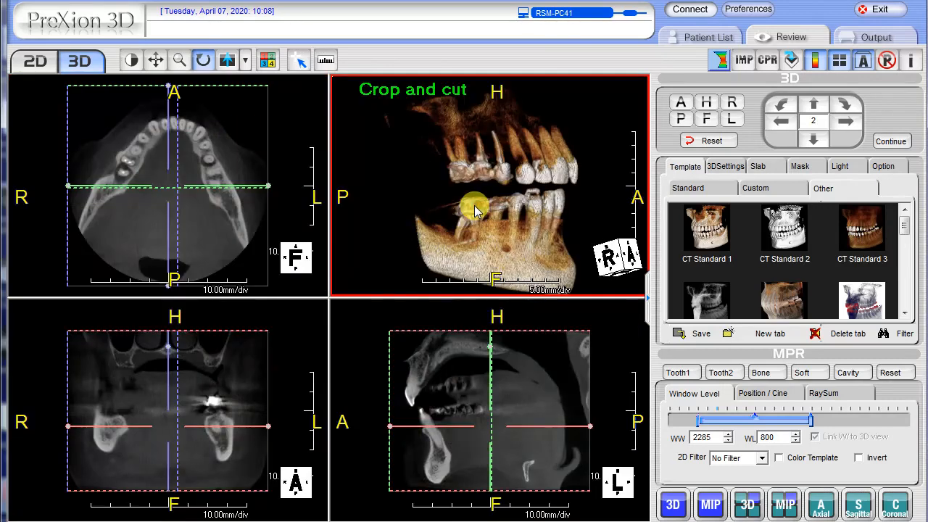